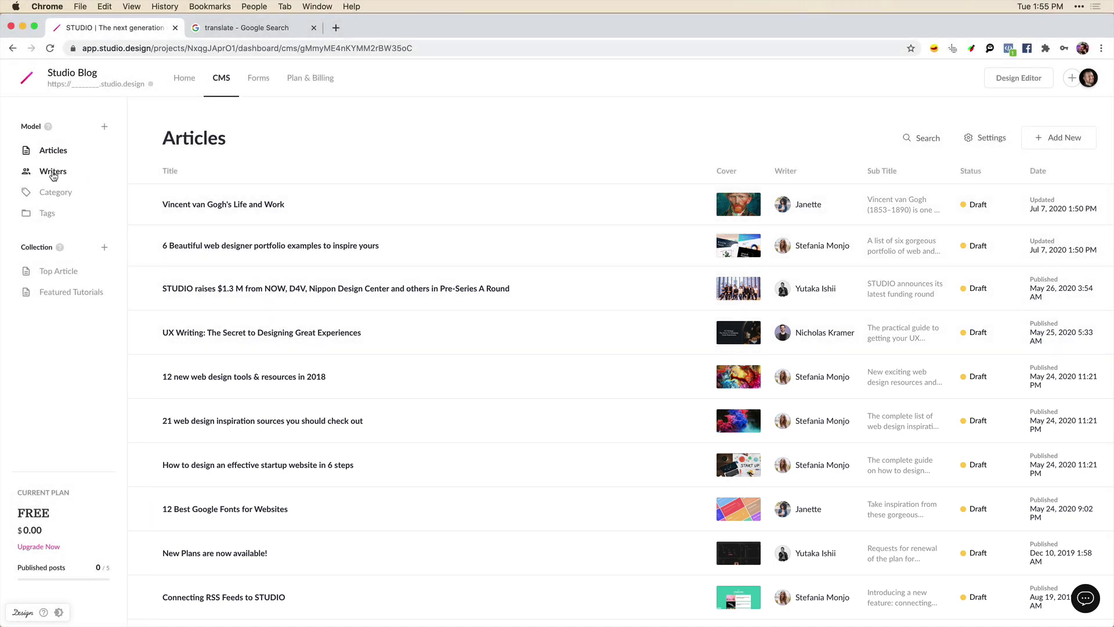
# Step: Browse the Writers and Articles lists, ending on Category items App Design and Website Design
pyautogui.click(53, 173)
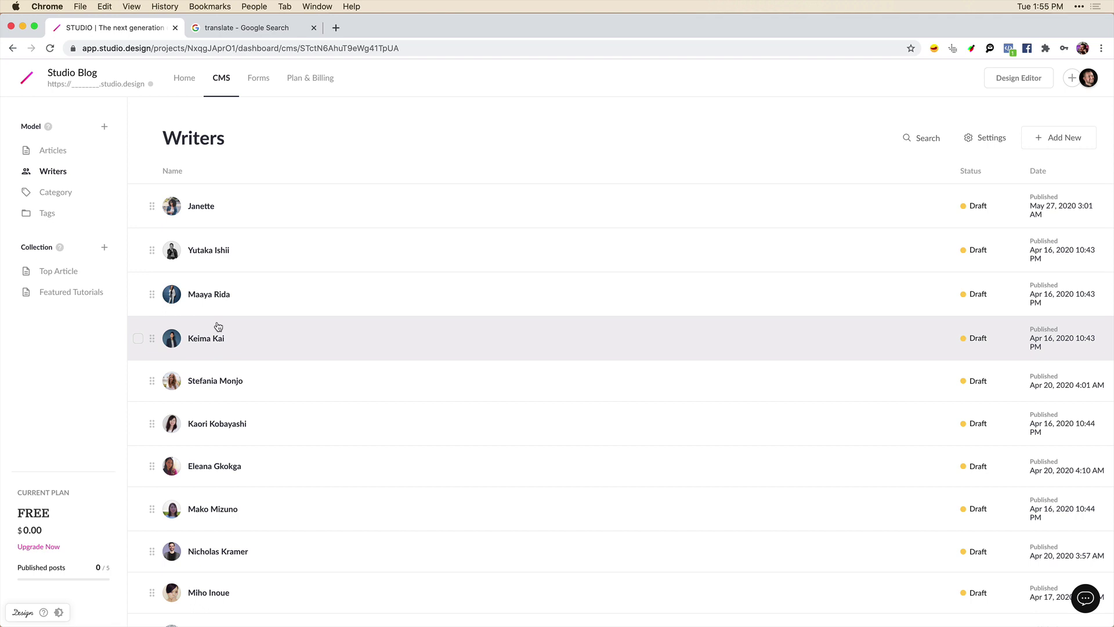
pyautogui.click(53, 155)
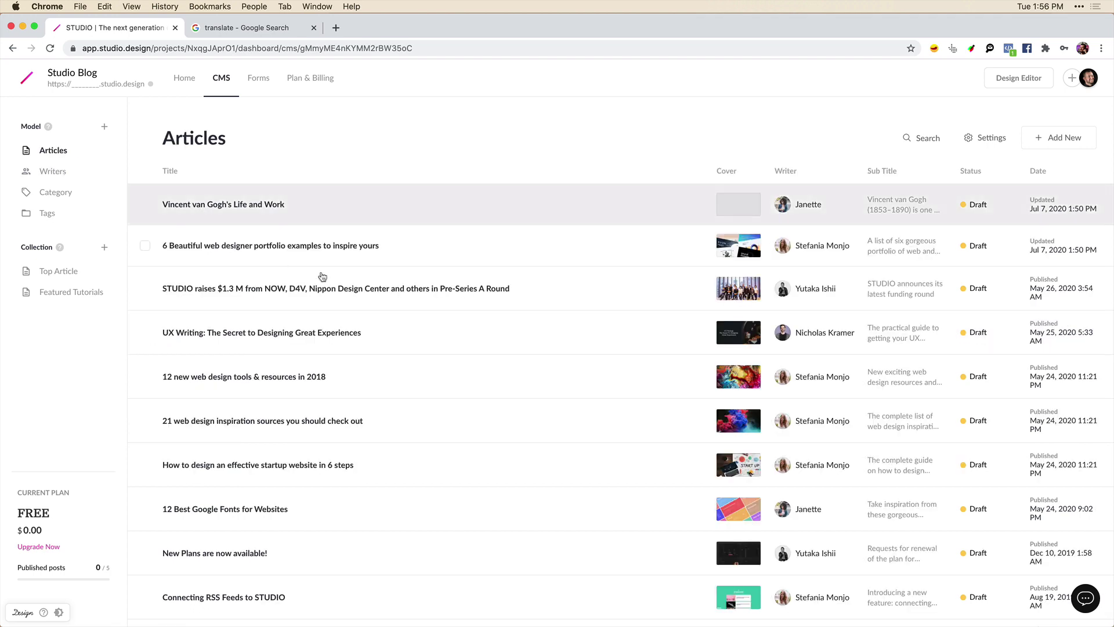
pyautogui.click(50, 170)
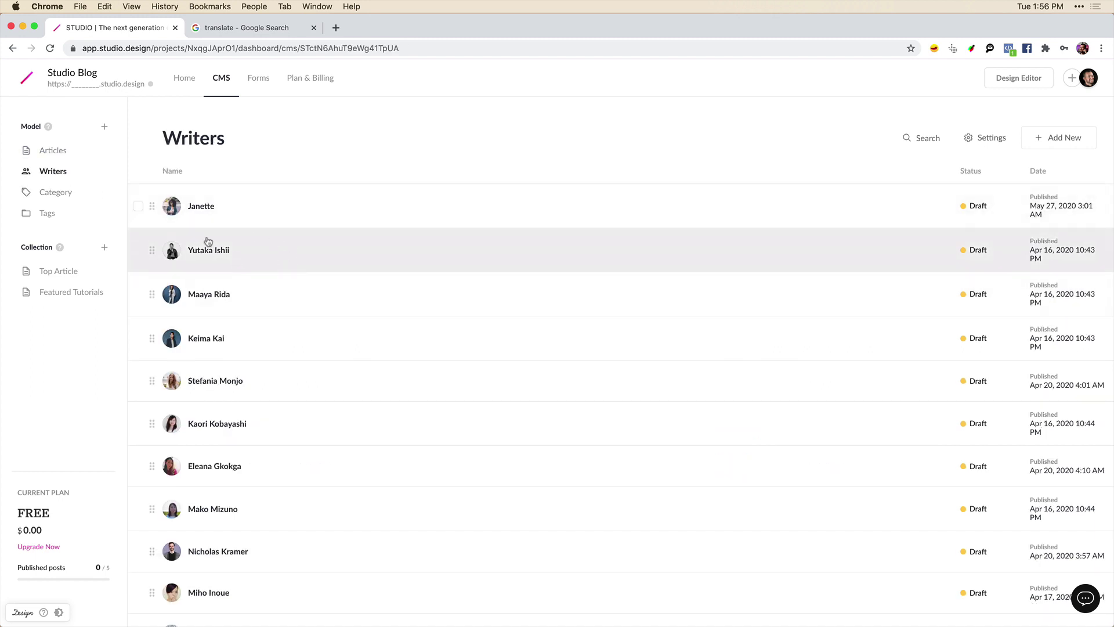
pyautogui.click(57, 192)
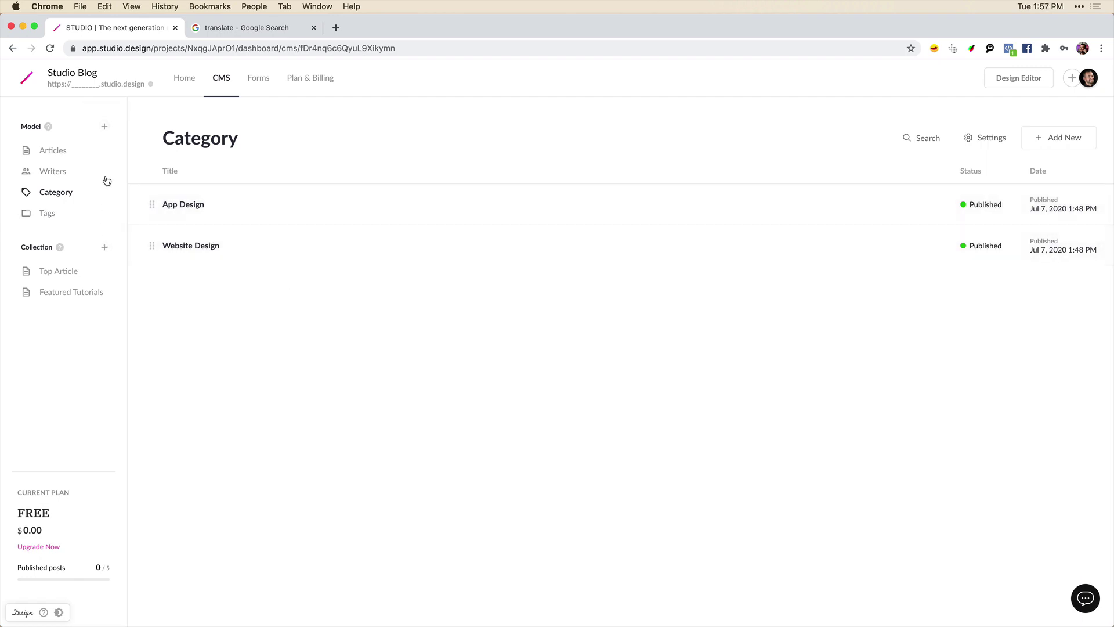
# Step: Open Create New Model and try User Type, then settle on Category as the model type
pyautogui.click(103, 127)
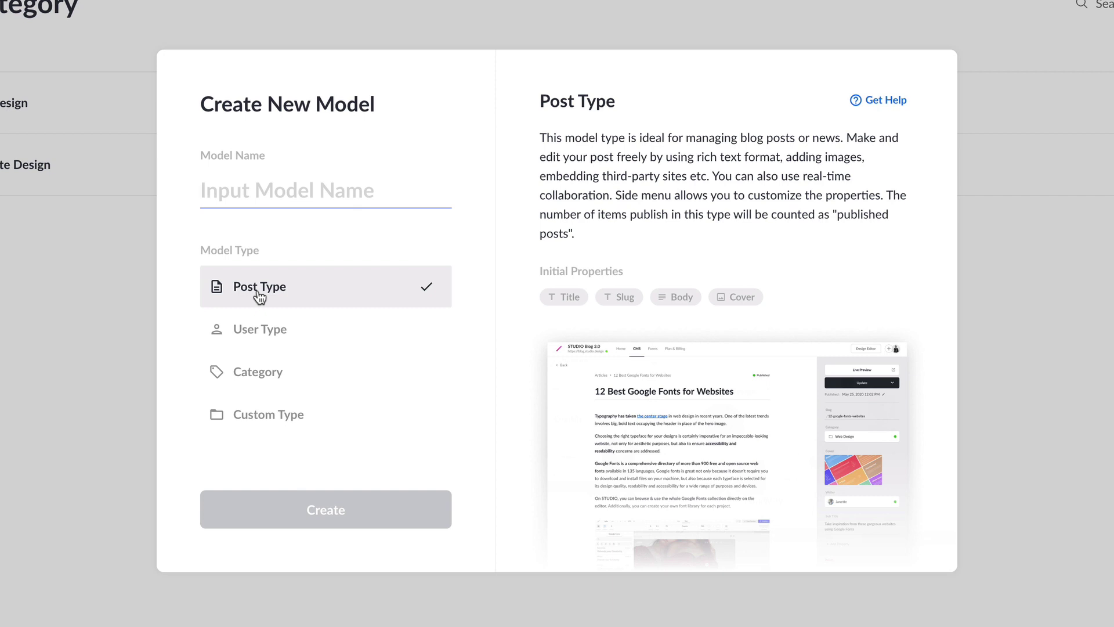
pyautogui.click(263, 340)
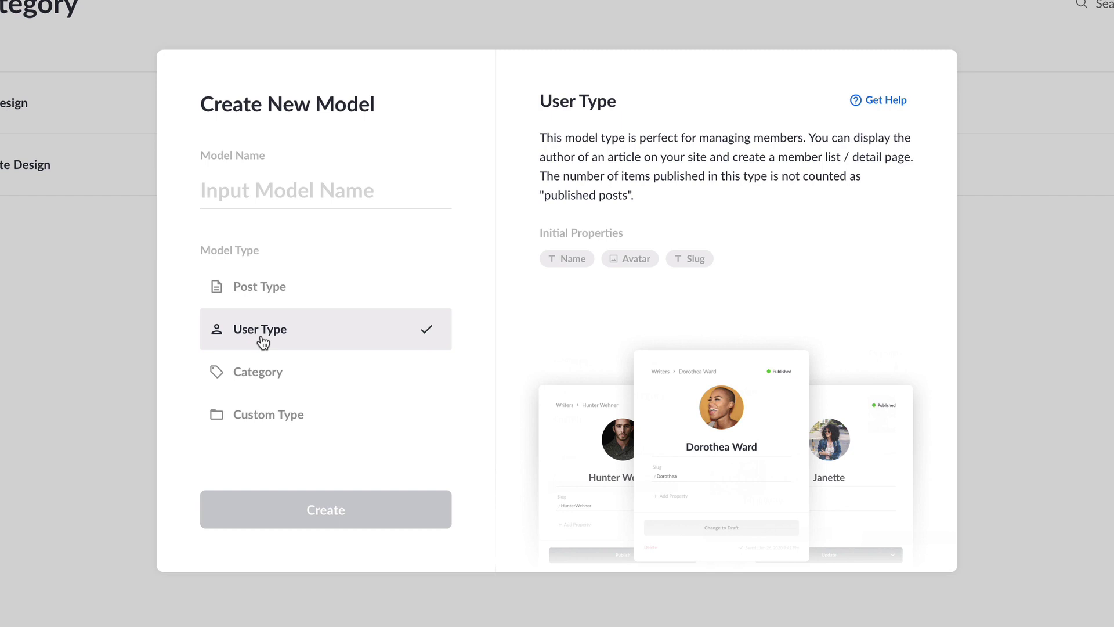
pyautogui.click(257, 372)
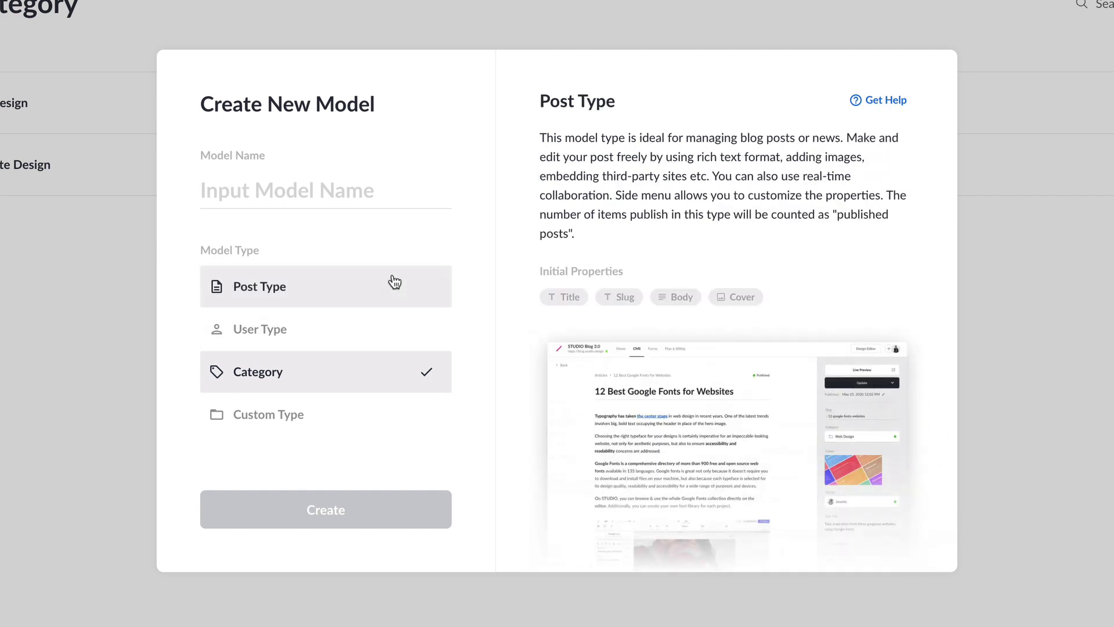
# Step: Select Custom Type to see its description and default Title and Slug properties
pyautogui.click(305, 422)
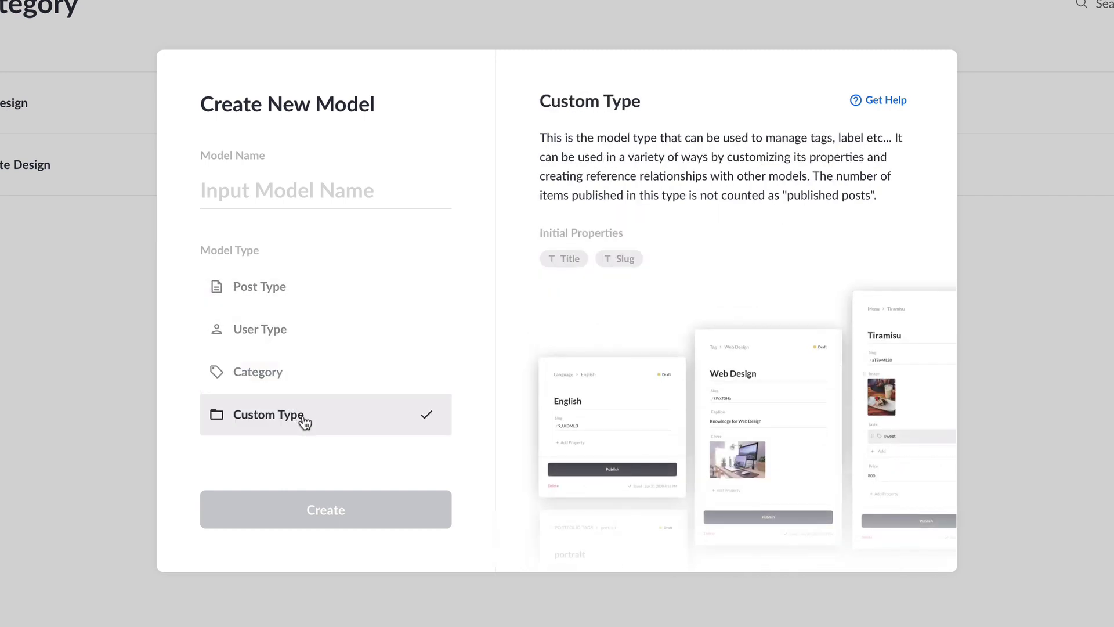